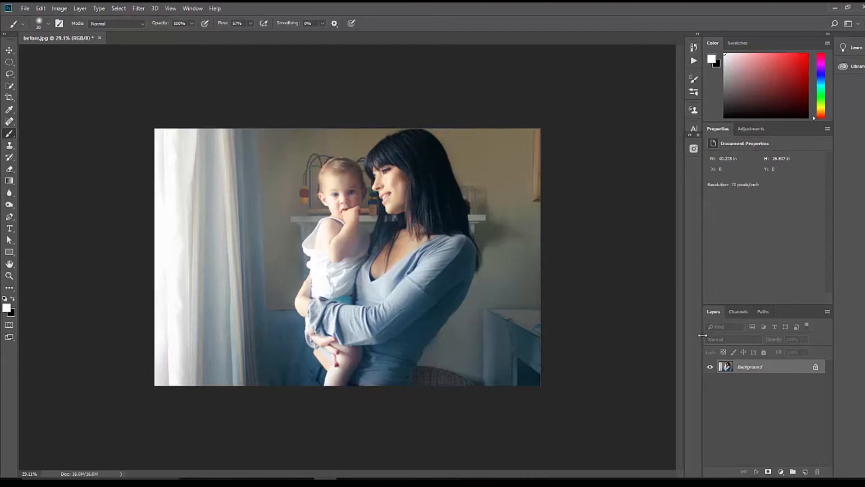
- Duplicate the Background layer and convert the copy to a smart object
{"action": "key", "text": "ctrl+j"}
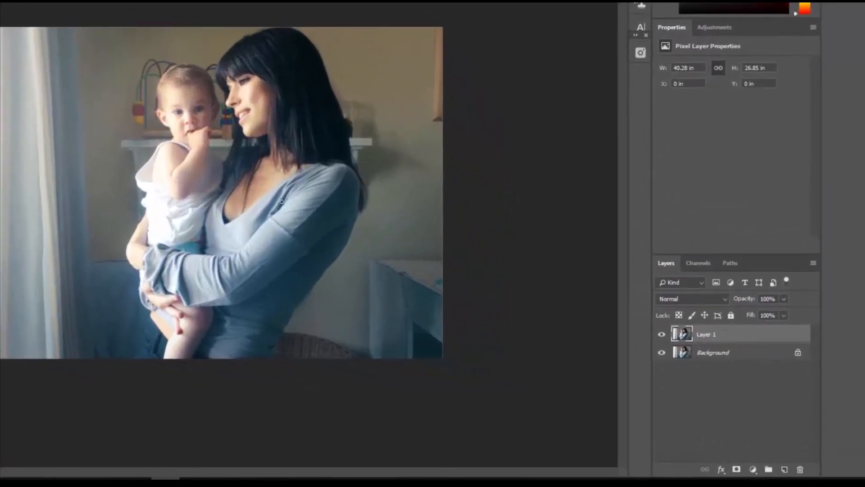
{"action": "right_click", "coordinate": [750, 341]}
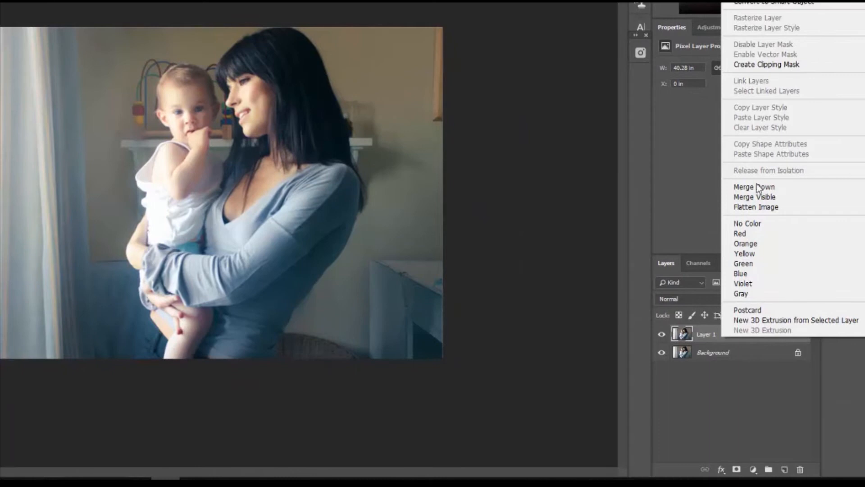
{"action": "left_click", "coordinate": [720, 364]}
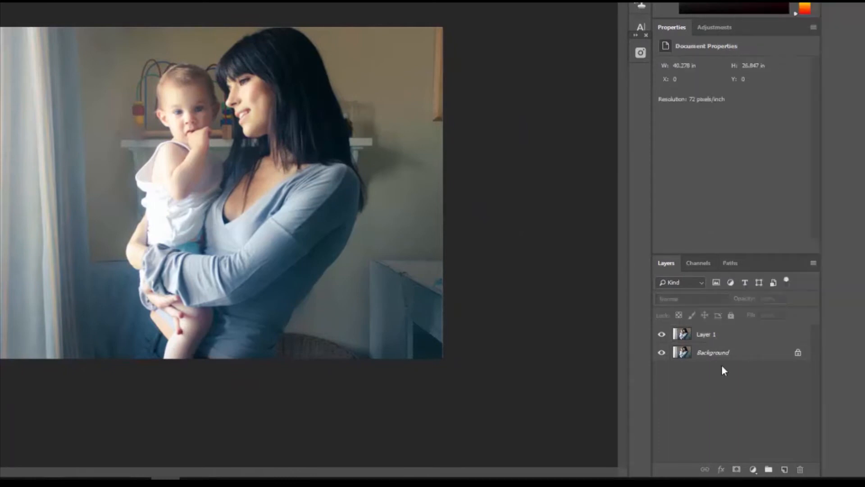
{"action": "left_click", "coordinate": [742, 338]}
{"action": "right_click", "coordinate": [741, 338]}
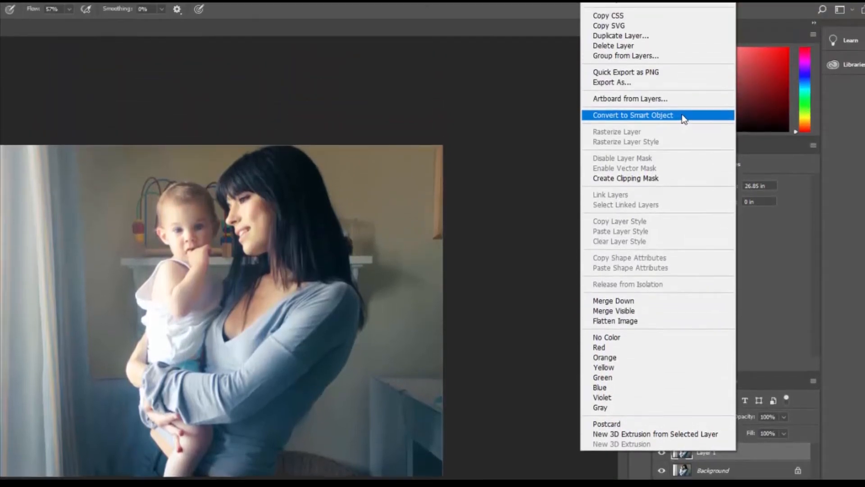
{"action": "left_click", "coordinate": [682, 34]}
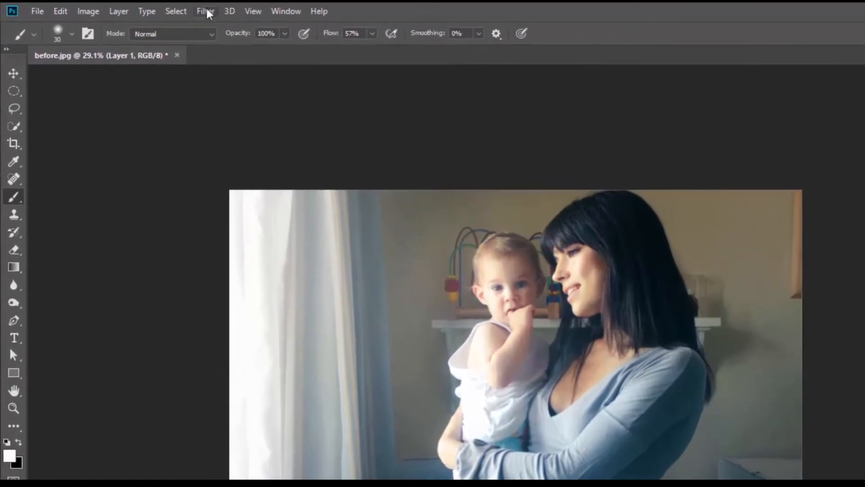
{"action": "left_click", "coordinate": [207, 12]}
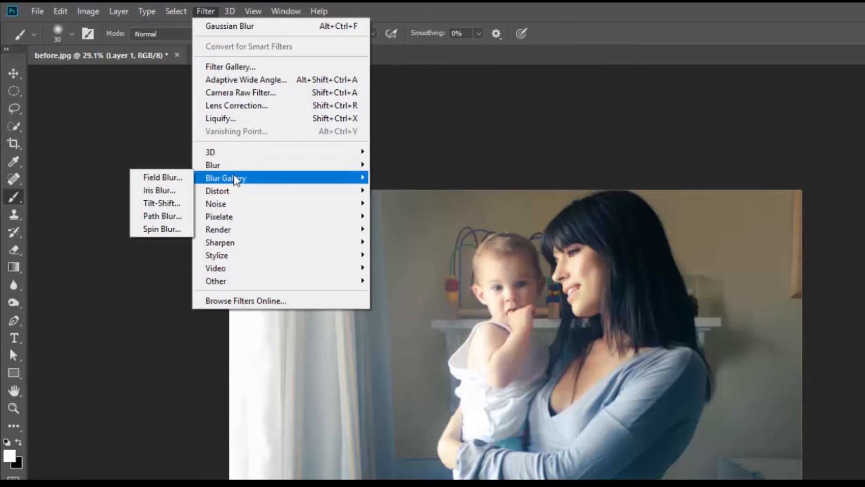
{"action": "mouse_move", "coordinate": [233, 169]}
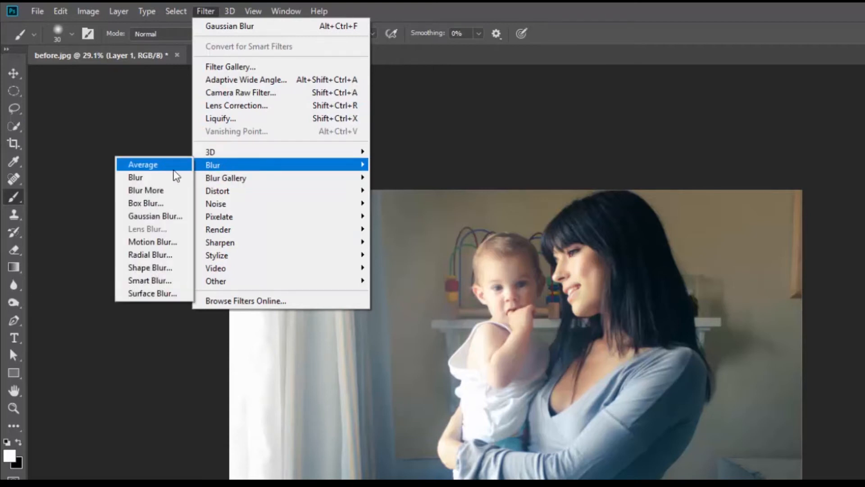
{"action": "left_click", "coordinate": [170, 204]}
{"action": "left_click", "coordinate": [717, 196]}
{"action": "key", "text": "b"}
- Apply a Gaussian Blur filter to the smart object layer, fine-tuning its radius for a soft blur over the whole photo
{"action": "left_click", "coordinate": [180, 11]}
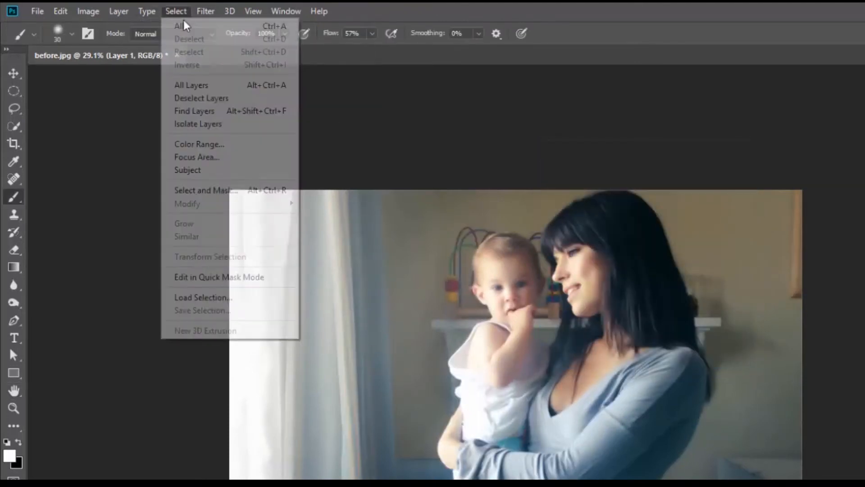
{"action": "mouse_move", "coordinate": [205, 11]}
{"action": "mouse_move", "coordinate": [221, 165]}
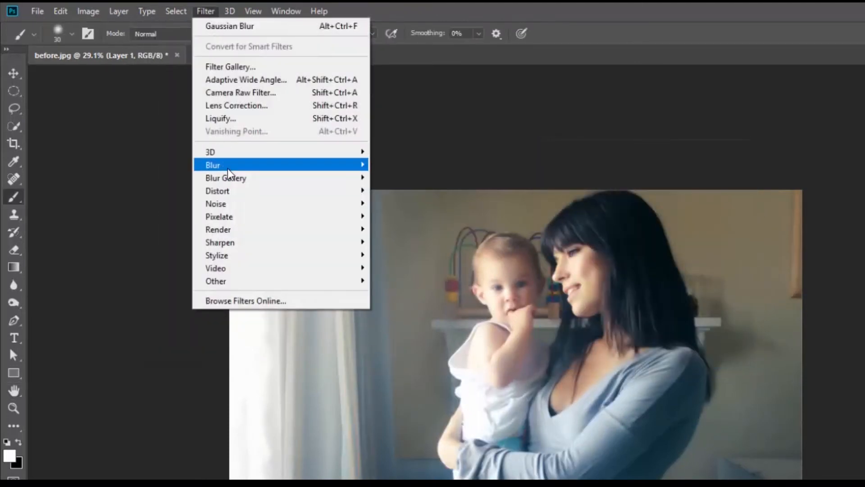
{"action": "left_click", "coordinate": [163, 216]}
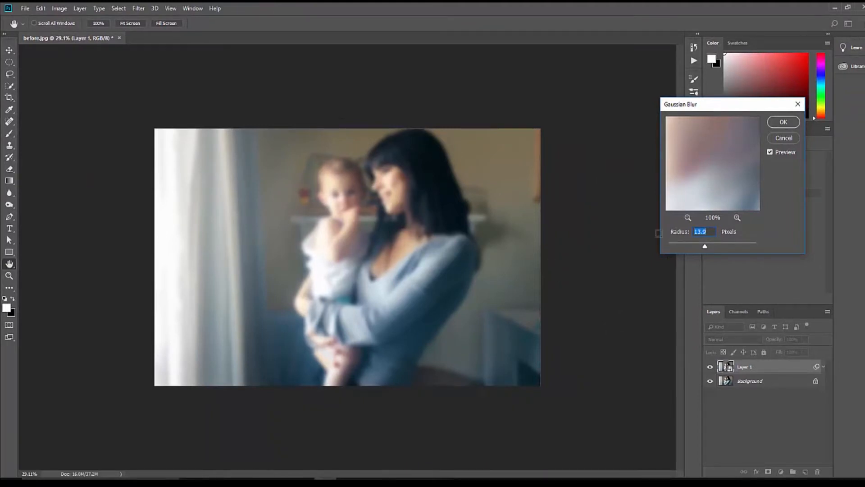
{"action": "left_click_drag", "start_coordinate": [705, 246], "coordinate": [702, 245]}
{"action": "left_click", "coordinate": [784, 123]}
{"action": "key", "text": "b"}
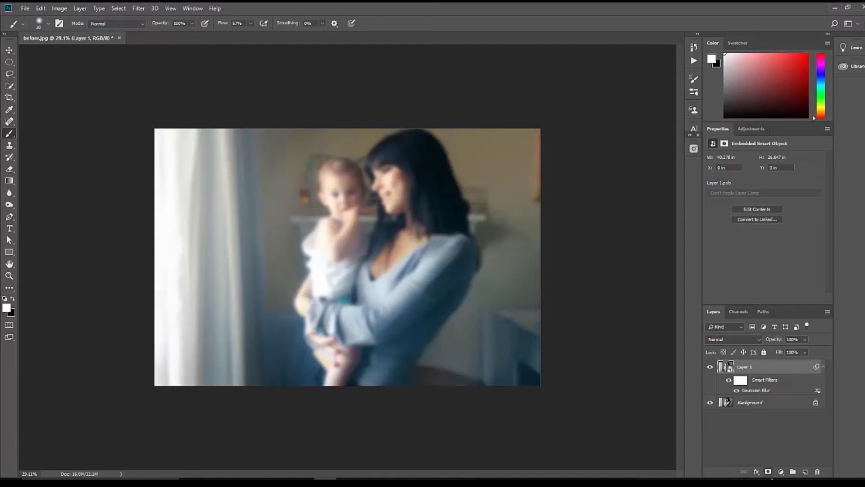
- Add a layer mask to the blurred Layer 1 and make black the foreground colour
{"action": "left_click", "coordinate": [769, 471]}
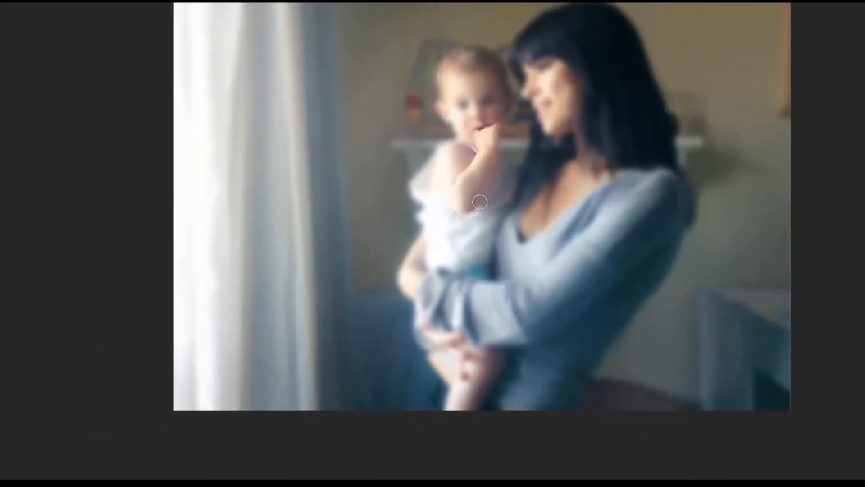
{"action": "key", "text": "x"}
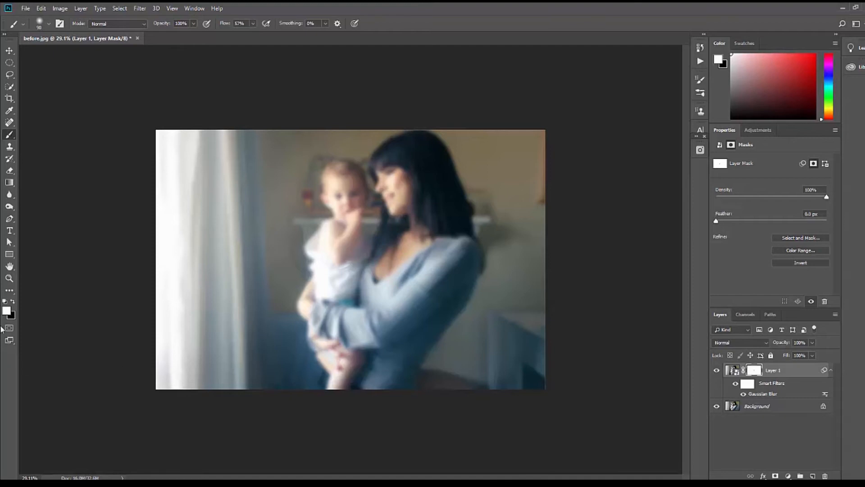
{"action": "left_click", "coordinate": [12, 301]}
- Enlarge the brush to 300 px and paint black on the mask over the mother's face, hair, arms and torso to remove the blur
{"action": "key", "text": "bracketright"}
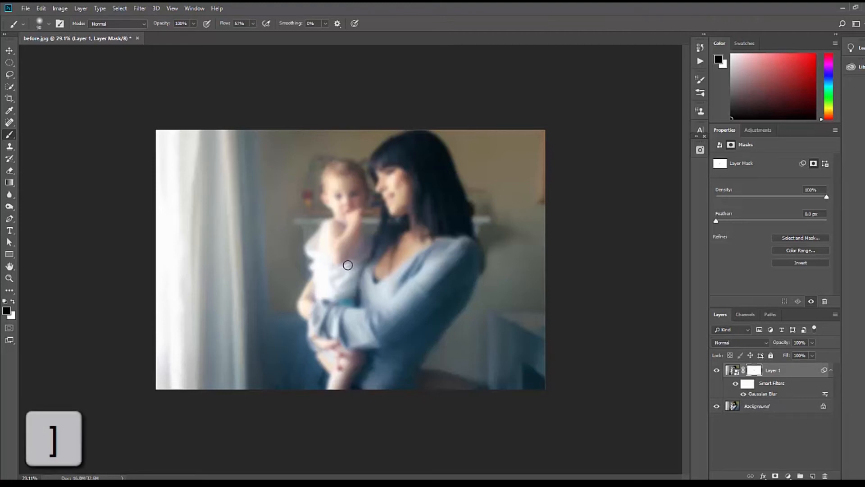
{"action": "key", "text": "bracketright"}
{"action": "key", "text": "bracketright"}
{"action": "key", "text": "bracketright"}
{"action": "key", "text": "bracketright"}
{"action": "key", "text": "bracketright"}
{"action": "key", "text": "bracketright"}
{"action": "key", "text": "bracketright"}
{"action": "key", "text": "bracketright"}
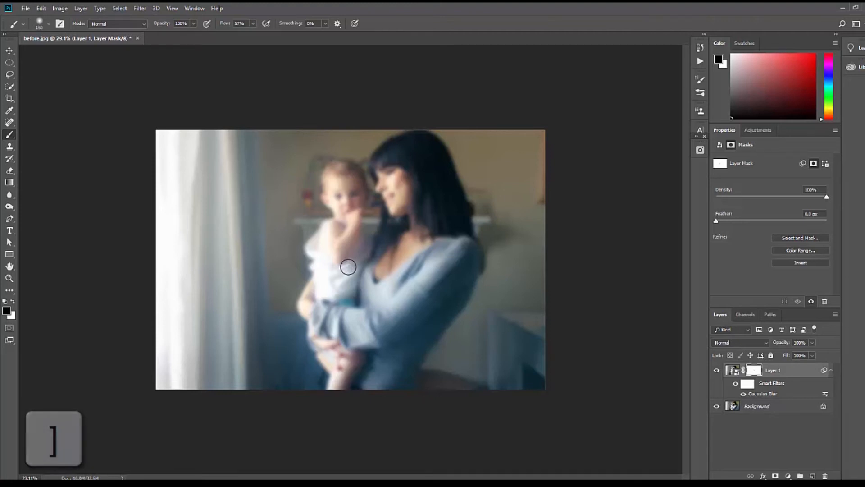
{"action": "key", "text": "bracketleft"}
{"action": "key", "text": "ctrl+space"}
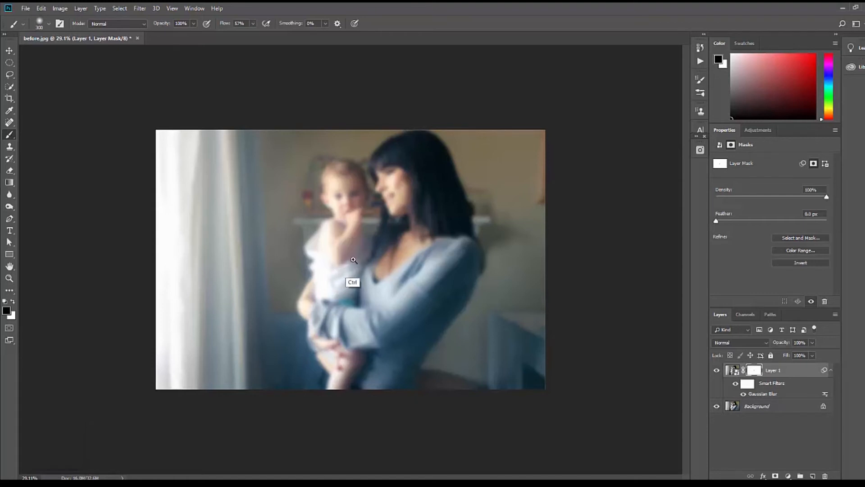
{"action": "left_click_drag", "start_coordinate": [360, 260], "coordinate": [372, 258]}
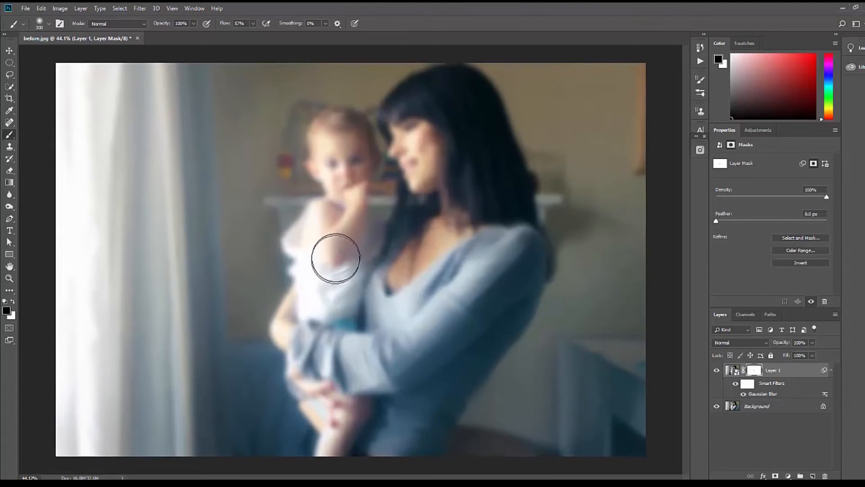
{"action": "mouse_move", "coordinate": [329, 266]}
{"action": "left_mouse_down"}
{"action": "mouse_move", "coordinate": [330, 325]}
{"action": "mouse_move", "coordinate": [346, 309]}
{"action": "mouse_move", "coordinate": [385, 298]}
{"action": "mouse_move", "coordinate": [388, 311]}
{"action": "mouse_move", "coordinate": [364, 299]}
{"action": "mouse_move", "coordinate": [335, 245]}
{"action": "mouse_move", "coordinate": [332, 271]}
{"action": "mouse_move", "coordinate": [334, 256]}
{"action": "mouse_move", "coordinate": [352, 318]}
{"action": "mouse_move", "coordinate": [347, 397]}
{"action": "mouse_move", "coordinate": [364, 438]}
{"action": "mouse_move", "coordinate": [390, 371]}
{"action": "mouse_move", "coordinate": [406, 233]}
{"action": "mouse_move", "coordinate": [454, 187]}
{"action": "mouse_move", "coordinate": [478, 286]}
{"action": "left_mouse_up"}
{"action": "mouse_move", "coordinate": [461, 320]}
{"action": "left_mouse_down"}
{"action": "mouse_move", "coordinate": [422, 423]}
{"action": "mouse_move", "coordinate": [505, 303]}
{"action": "mouse_move", "coordinate": [505, 269]}
{"action": "mouse_move", "coordinate": [511, 265]}
{"action": "mouse_move", "coordinate": [522, 277]}
{"action": "mouse_move", "coordinate": [459, 179]}
{"action": "mouse_move", "coordinate": [436, 161]}
{"action": "mouse_move", "coordinate": [418, 116]}
{"action": "mouse_move", "coordinate": [430, 110]}
{"action": "mouse_move", "coordinate": [442, 119]}
{"action": "mouse_move", "coordinate": [411, 115]}
{"action": "mouse_move", "coordinate": [448, 87]}
{"action": "mouse_move", "coordinate": [460, 88]}
{"action": "mouse_move", "coordinate": [480, 110]}
{"action": "mouse_move", "coordinate": [502, 283]}
{"action": "mouse_move", "coordinate": [450, 353]}
{"action": "mouse_move", "coordinate": [423, 314]}
{"action": "mouse_move", "coordinate": [423, 276]}
{"action": "mouse_move", "coordinate": [423, 293]}
{"action": "mouse_move", "coordinate": [367, 290]}
{"action": "mouse_move", "coordinate": [337, 247]}
{"action": "left_mouse_up"}
- Paint black on the mask with smaller brushes of 125, 150 and 80 px to sharpen the baby's head, body, legs and the supporting hand
{"action": "key", "text": "bracketleft"}
{"action": "key", "text": "bracketleft"}
{"action": "key", "text": "bracketleft"}
{"action": "key", "text": "bracketleft"}
{"action": "key", "text": "bracketleft"}
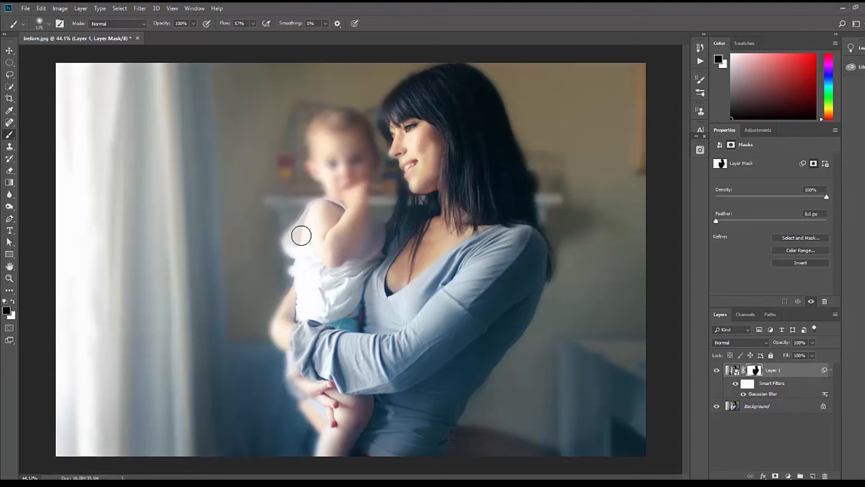
{"action": "mouse_move", "coordinate": [300, 249]}
{"action": "left_mouse_down"}
{"action": "mouse_move", "coordinate": [313, 218]}
{"action": "mouse_move", "coordinate": [336, 218]}
{"action": "mouse_move", "coordinate": [350, 189]}
{"action": "mouse_move", "coordinate": [353, 202]}
{"action": "mouse_move", "coordinate": [327, 127]}
{"action": "mouse_move", "coordinate": [321, 136]}
{"action": "mouse_move", "coordinate": [335, 119]}
{"action": "mouse_move", "coordinate": [352, 134]}
{"action": "left_mouse_up"}
{"action": "key", "text": "bracketright"}
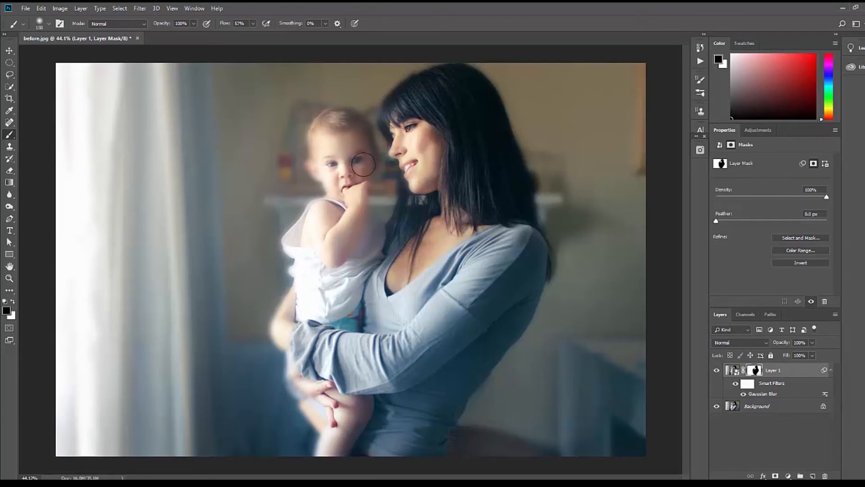
{"action": "mouse_move", "coordinate": [364, 163]}
{"action": "left_mouse_down"}
{"action": "mouse_move", "coordinate": [323, 168]}
{"action": "mouse_move", "coordinate": [342, 170]}
{"action": "mouse_move", "coordinate": [347, 207]}
{"action": "mouse_move", "coordinate": [392, 240]}
{"action": "left_mouse_up"}
{"action": "mouse_move", "coordinate": [325, 457]}
{"action": "left_mouse_down"}
{"action": "mouse_move", "coordinate": [346, 417]}
{"action": "mouse_move", "coordinate": [315, 384]}
{"action": "mouse_move", "coordinate": [323, 413]}
{"action": "mouse_move", "coordinate": [304, 383]}
{"action": "mouse_move", "coordinate": [304, 347]}
{"action": "mouse_move", "coordinate": [284, 330]}
{"action": "mouse_move", "coordinate": [292, 337]}
{"action": "mouse_move", "coordinate": [299, 319]}
{"action": "mouse_move", "coordinate": [300, 290]}
{"action": "mouse_move", "coordinate": [287, 331]}
{"action": "left_mouse_up"}
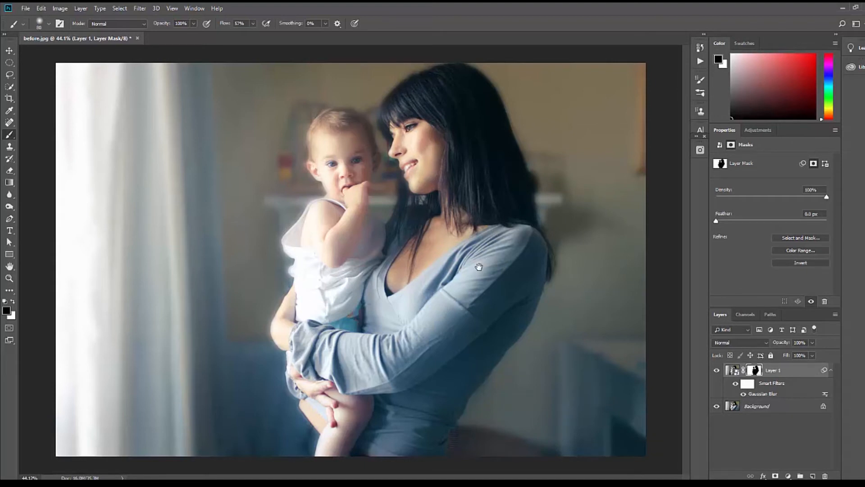
- Reduce the brush to 50 px and check the mask edges closely around the baby's shirt, the mother's arms and hands
{"action": "left_click_drag", "start_coordinate": [450, 274], "coordinate": [435, 285]}
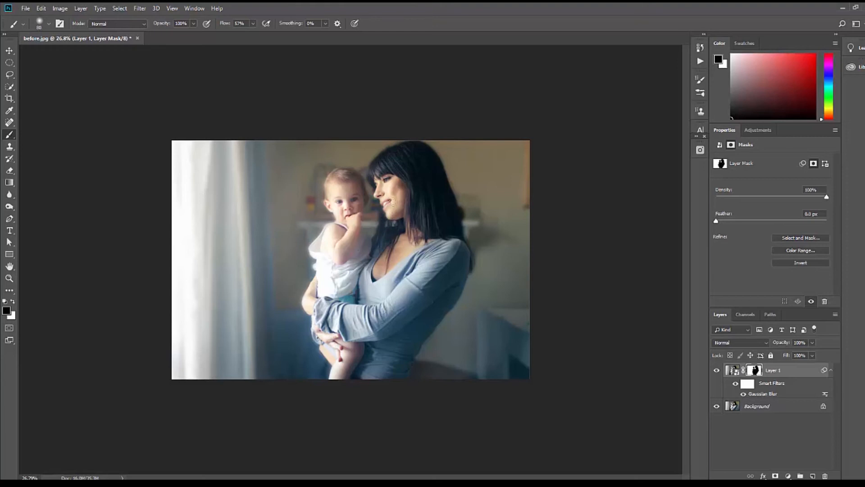
{"action": "key", "text": "ctrl"}
{"action": "left_click_drag", "start_coordinate": [381, 217], "coordinate": [427, 203]}
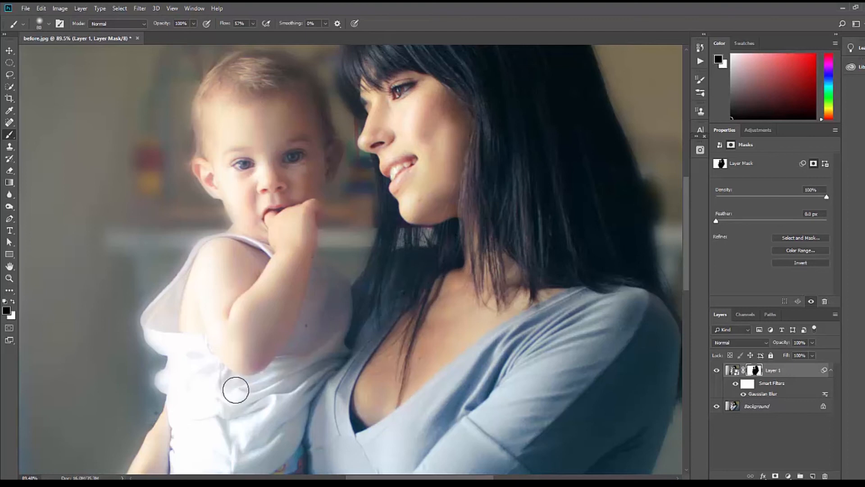
{"action": "key", "text": "bracketleft"}
{"action": "key", "text": "bracketleft"}
{"action": "key", "text": "bracketleft"}
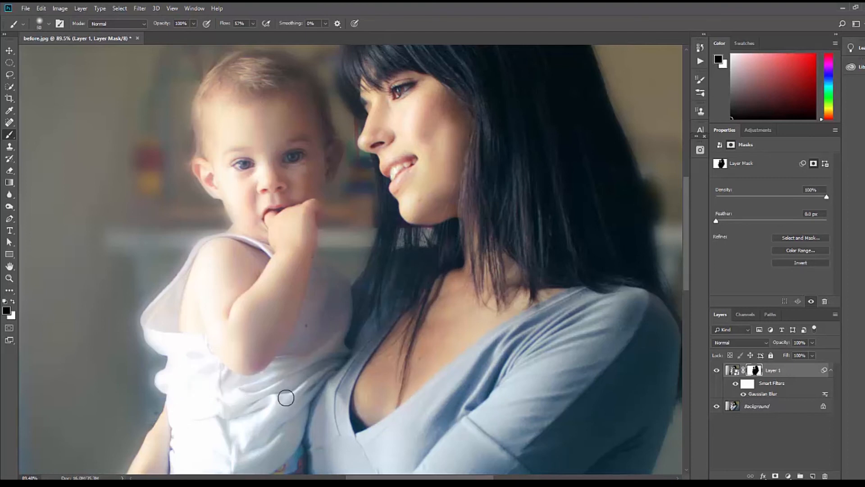
{"action": "left_click_drag", "start_coordinate": [292, 418], "coordinate": [284, 203]}
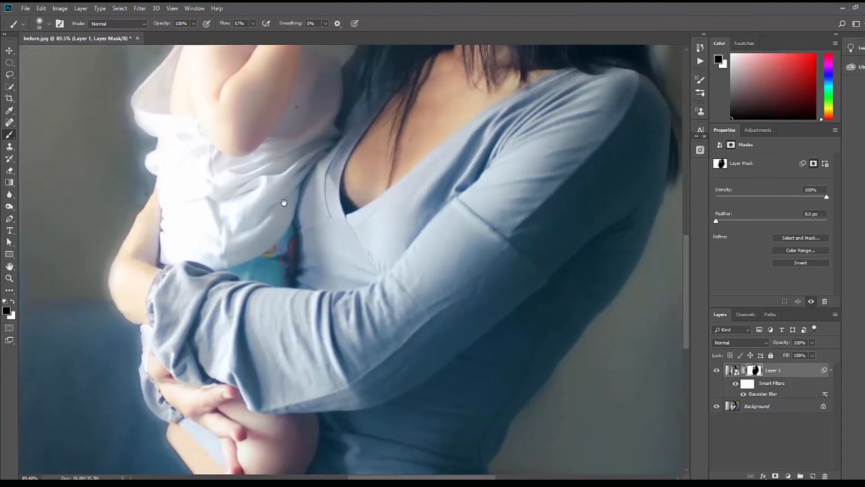
{"action": "left_click_drag", "start_coordinate": [323, 405], "coordinate": [301, 289]}
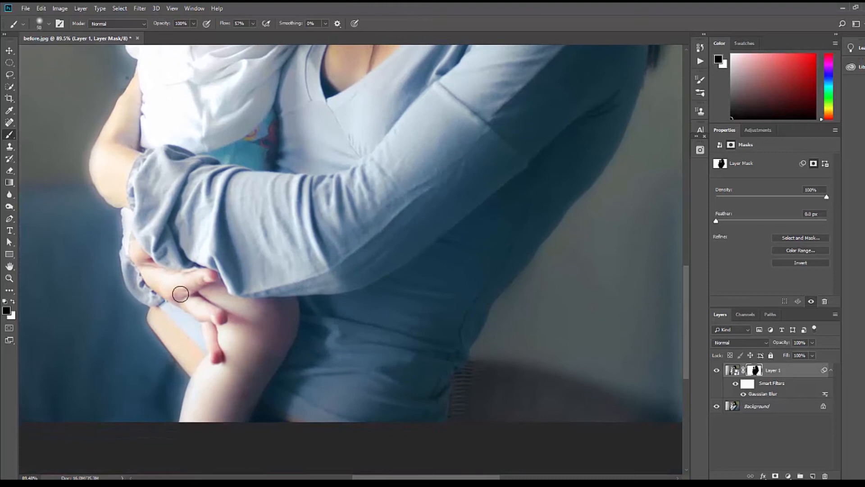
{"action": "left_click_drag", "start_coordinate": [419, 229], "coordinate": [416, 233]}
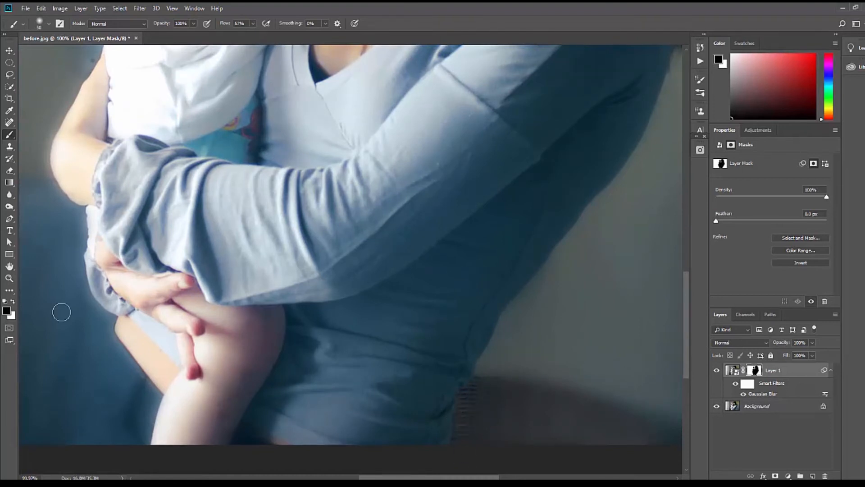
- Touch up the mask around the baby's head, painting black with the 50 px brush to restore the sharp hair edge
{"action": "left_click", "coordinate": [12, 302]}
{"action": "left_click_drag", "start_coordinate": [350, 257], "coordinate": [328, 277]}
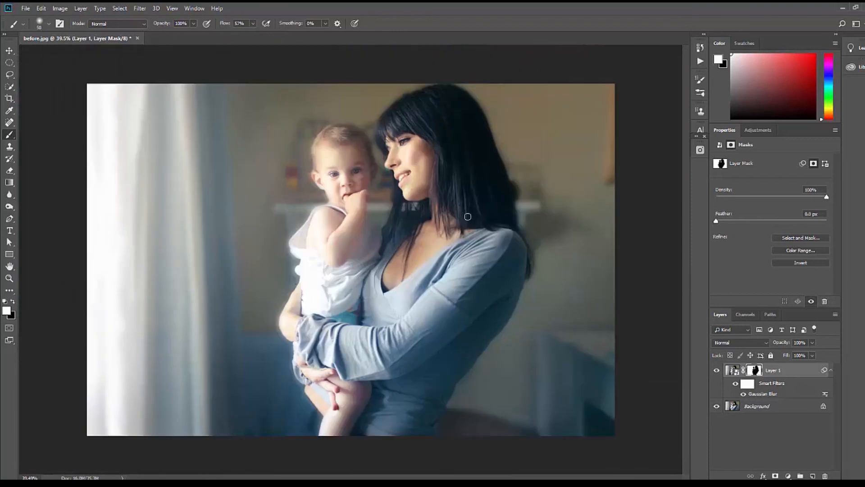
{"action": "left_click_drag", "start_coordinate": [411, 285], "coordinate": [402, 282]}
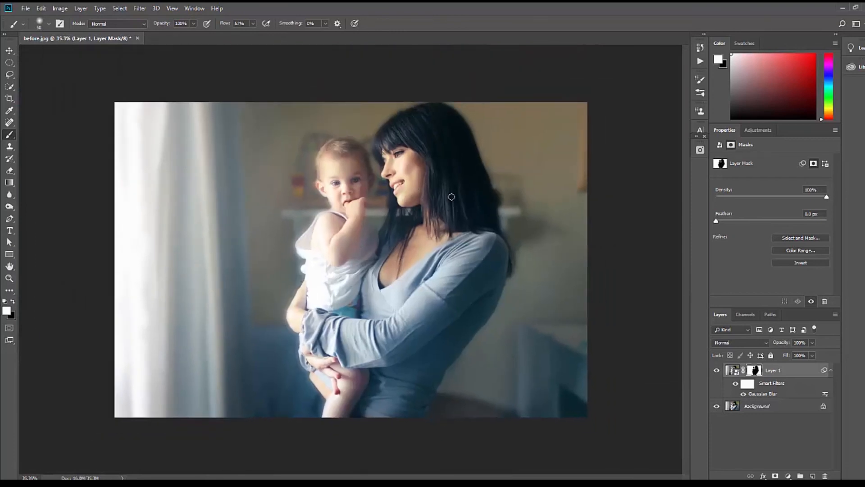
{"action": "left_click_drag", "start_coordinate": [362, 163], "coordinate": [419, 148]}
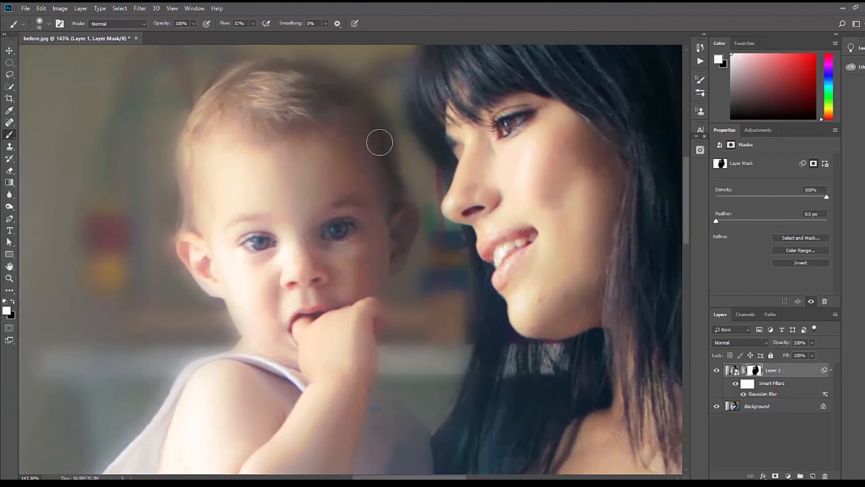
{"action": "left_click", "coordinate": [13, 301]}
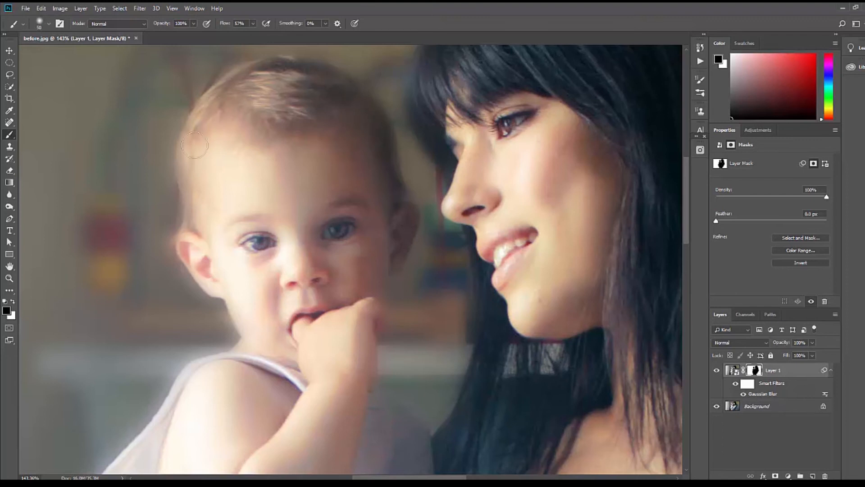
{"action": "left_click_drag", "start_coordinate": [511, 263], "coordinate": [448, 289]}
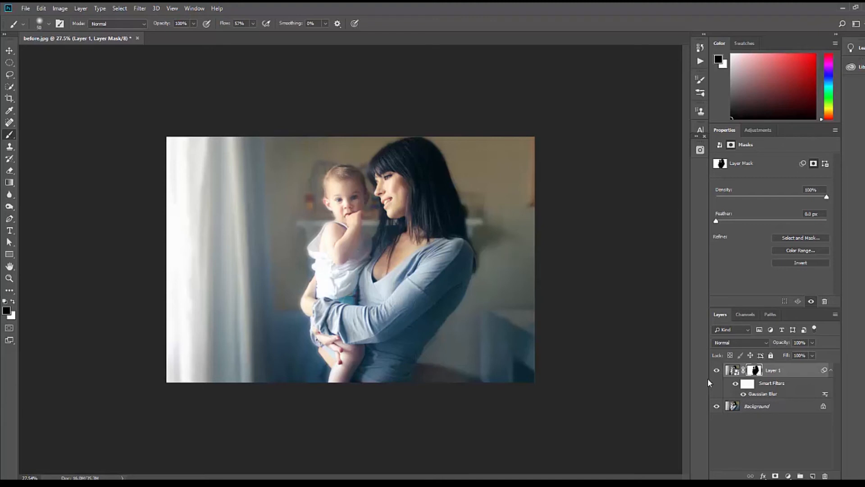
- Toggle the visibility of the blurred Layer 1 to compare the photo with and without the background blur
{"action": "left_click", "coordinate": [717, 370]}
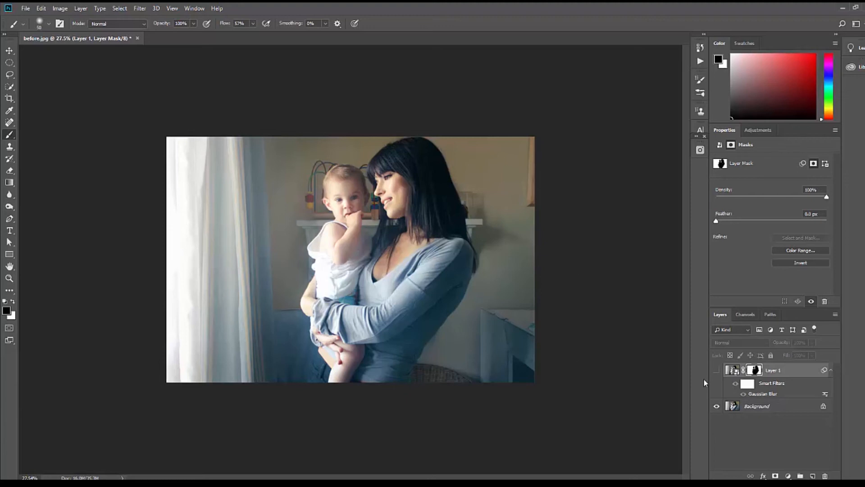
{"action": "left_click", "coordinate": [719, 372]}
{"action": "left_click", "coordinate": [716, 370]}
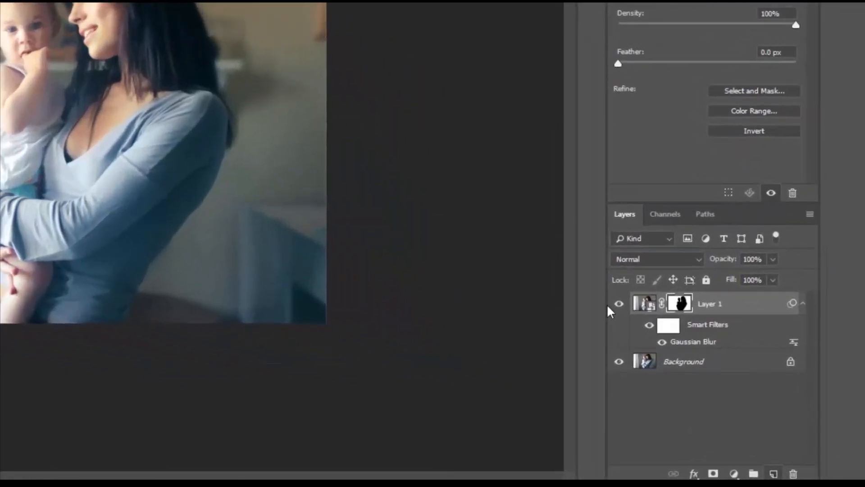
- Add a new empty layer on top and stamp all visible layers into it
{"action": "left_click", "coordinate": [773, 473]}
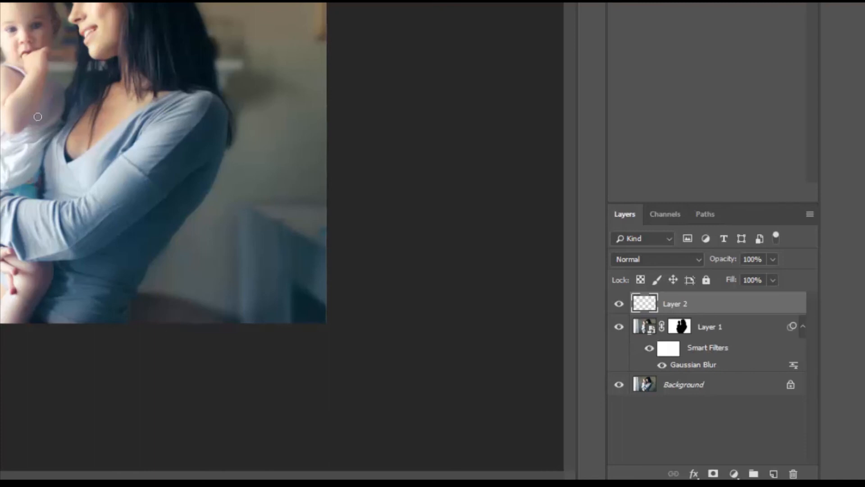
{"action": "key", "text": "ctrl+shift+alt+e"}
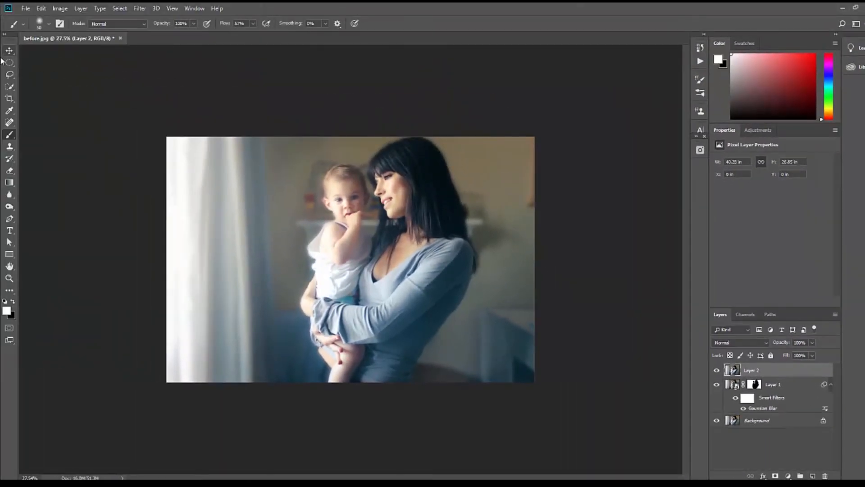
- Shift the merged Layer 2 slightly downward with the Move tool, and undo the move
{"action": "left_click", "coordinate": [9, 50]}
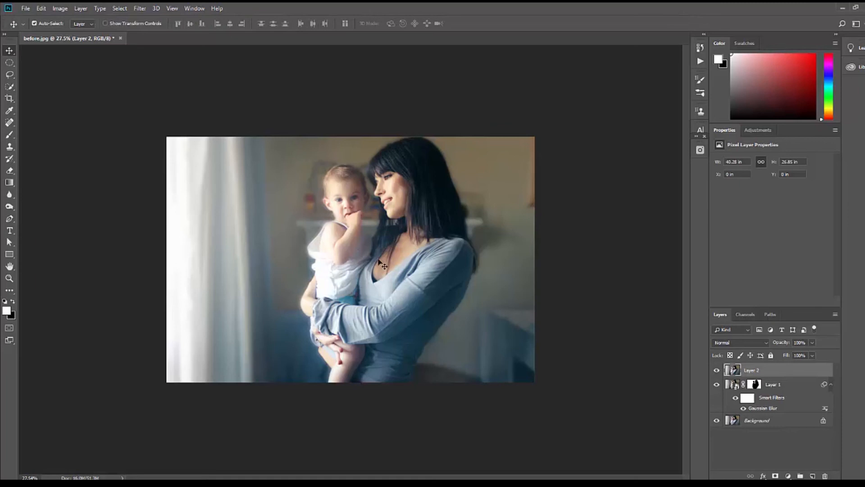
{"action": "left_click_drag", "start_coordinate": [375, 273], "coordinate": [378, 302]}
{"action": "key", "text": "ctrl+z"}
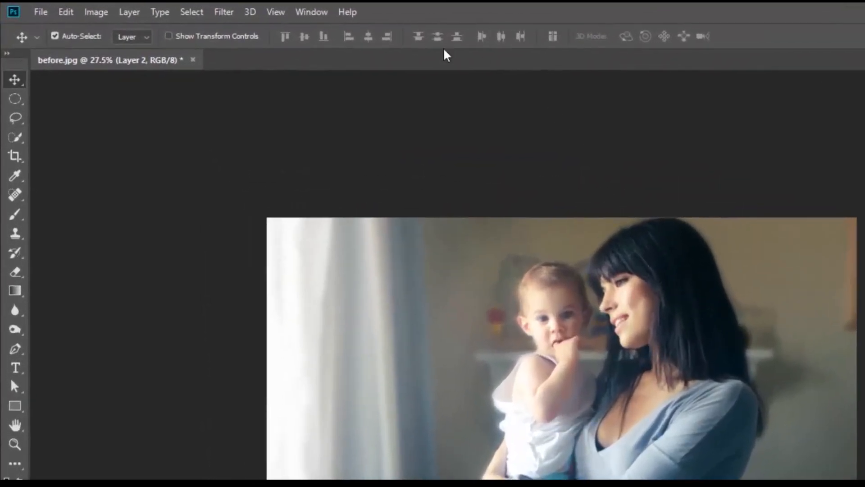
- Sharpen Layer 2 with an Unsharp Mask, raising the amount slightly and keeping radius 1.0 pixels and threshold 0
{"action": "left_click", "coordinate": [225, 13]}
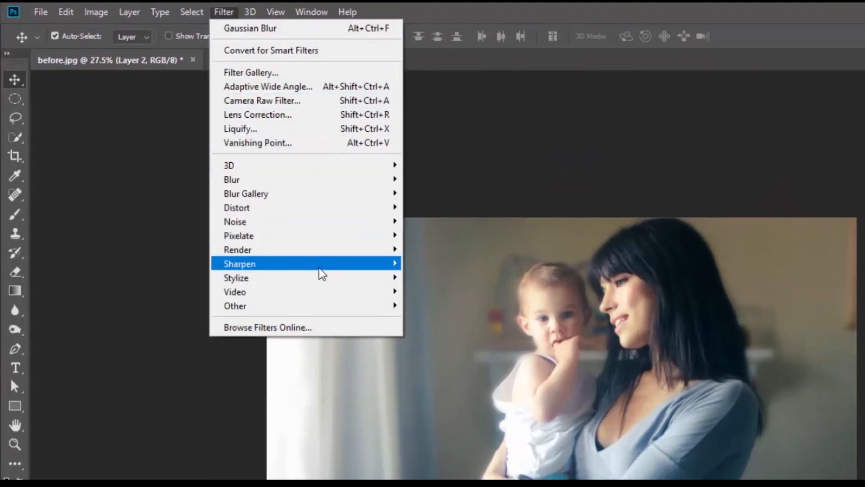
{"action": "mouse_move", "coordinate": [318, 270]}
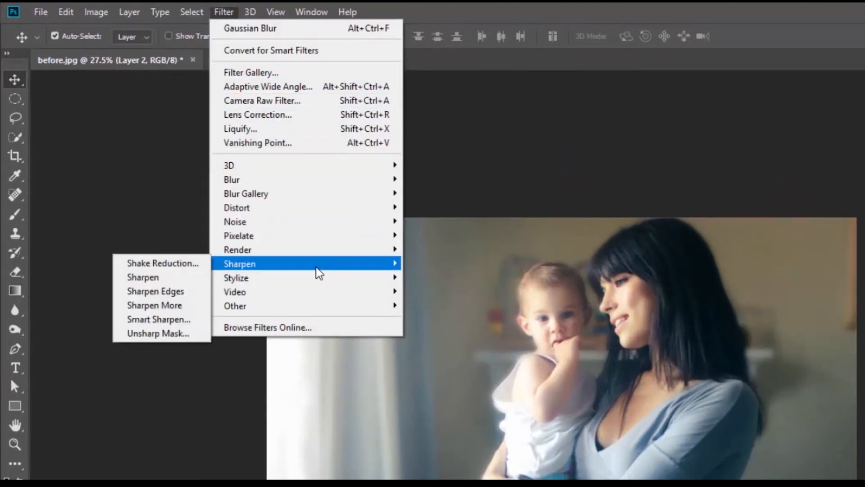
{"action": "left_click", "coordinate": [176, 333]}
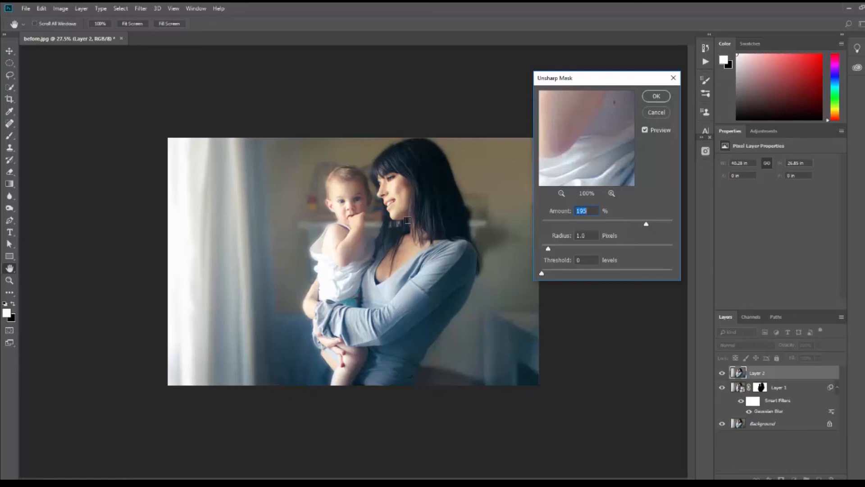
{"action": "left_click_drag", "start_coordinate": [646, 224], "coordinate": [653, 224]}
{"action": "left_click", "coordinate": [657, 97]}
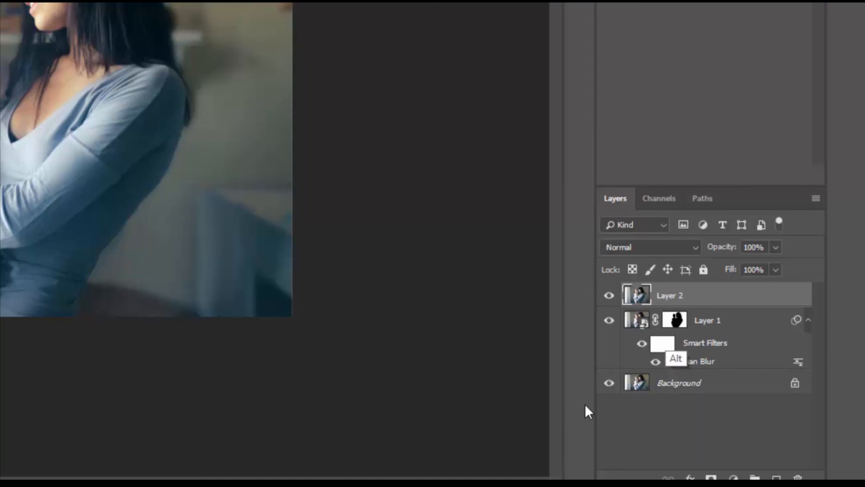
- Copy the layer mask of Layer 1 onto the sharpened Layer 2
{"action": "left_click_drag", "start_coordinate": [674, 320], "coordinate": [680, 300]}
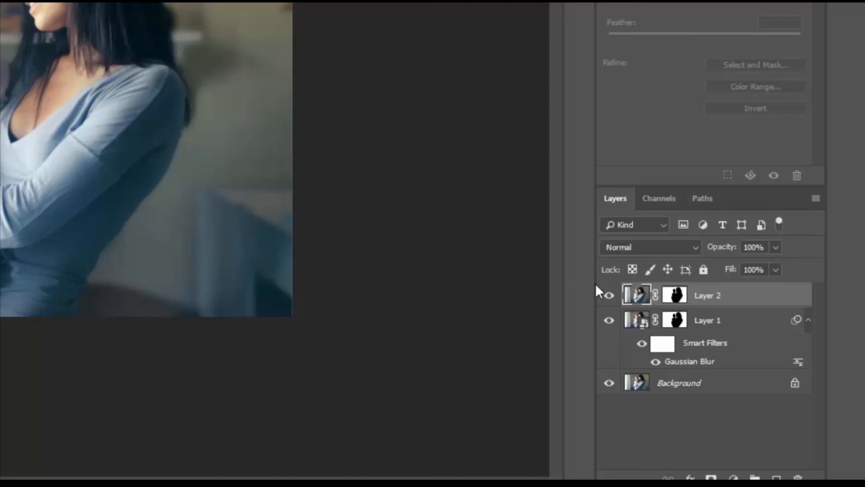
{"action": "key", "text": "ctrl+i"}
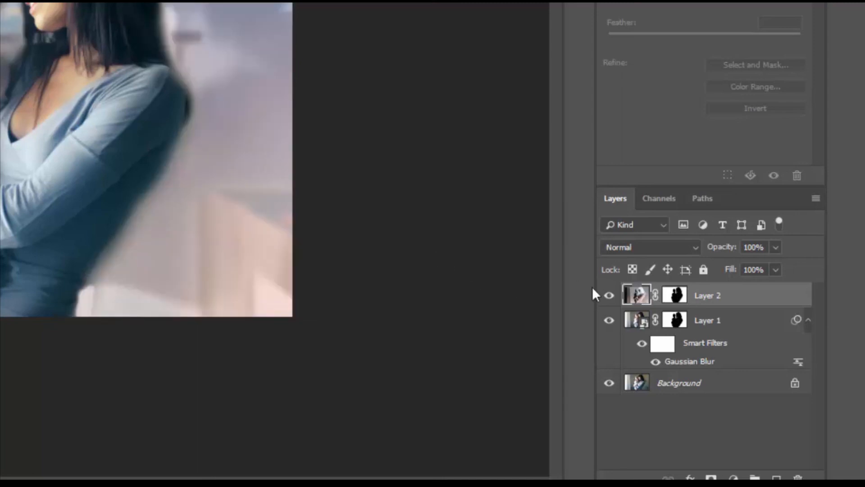
{"action": "left_click", "coordinate": [679, 296]}
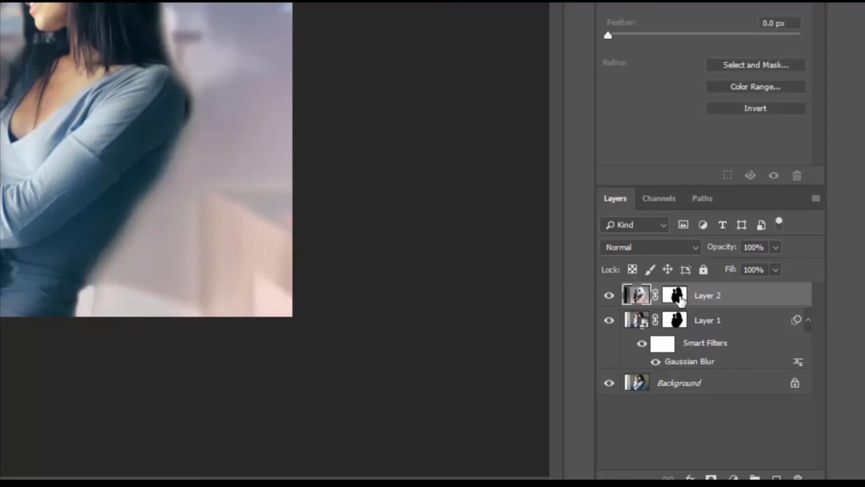
{"action": "left_click", "coordinate": [638, 295]}
{"action": "key", "text": "ctrl+i"}
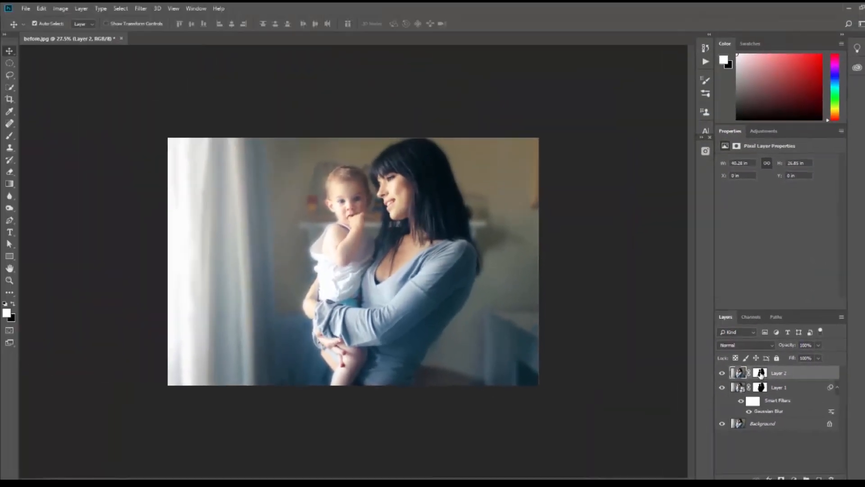
- Invert the layer mask of Layer 2 to limit the sharpening to the mother and baby
{"action": "left_click", "coordinate": [674, 295]}
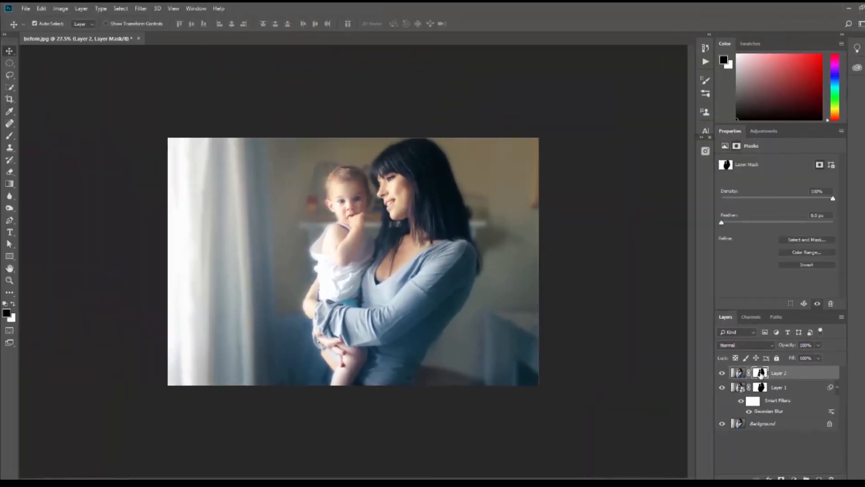
{"action": "key", "text": "ctrl+i"}
- Group Layer 1 and Layer 2 together above the Background layer
{"action": "left_click", "coordinate": [782, 387]}
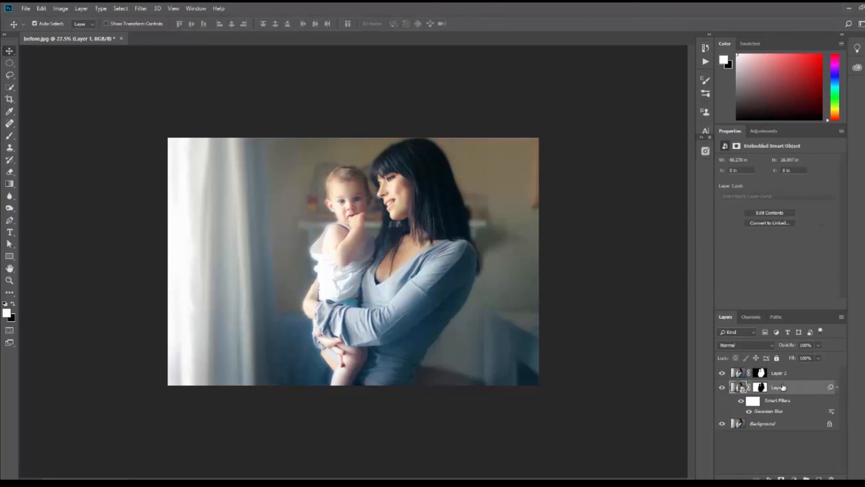
{"action": "left_click", "coordinate": [783, 374], "text": "shift"}
{"action": "key", "text": "ctrl+g"}
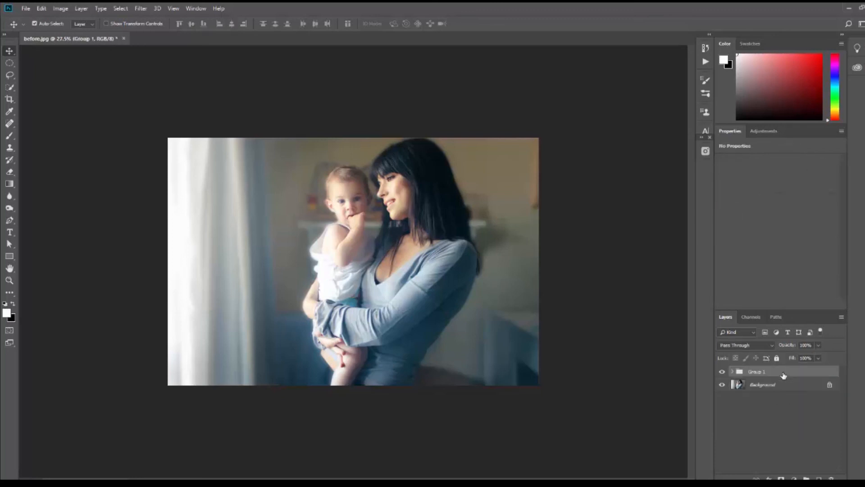
- Toggle the visibility of Group 1 to compare the edited photo with the original
{"action": "left_click", "coordinate": [723, 372]}
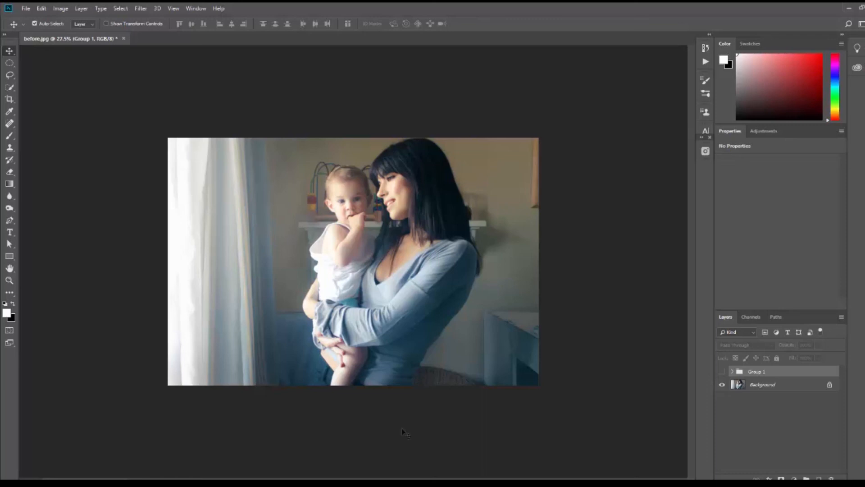
{"action": "left_click", "coordinate": [722, 372]}
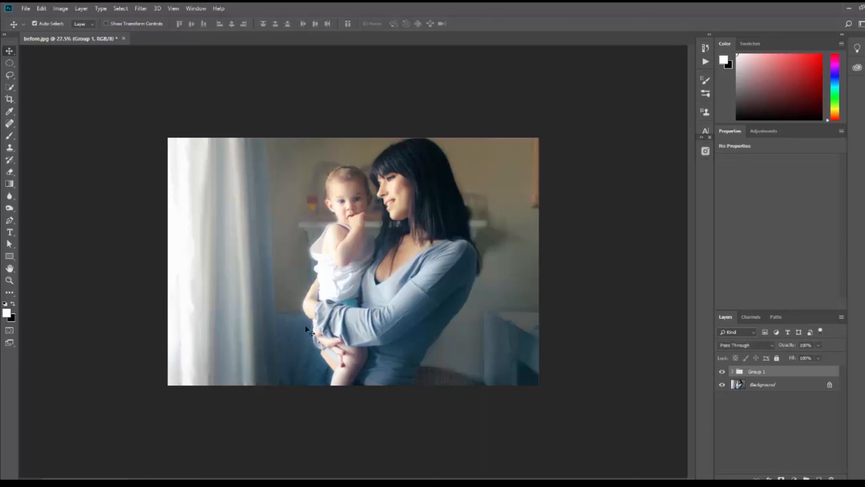